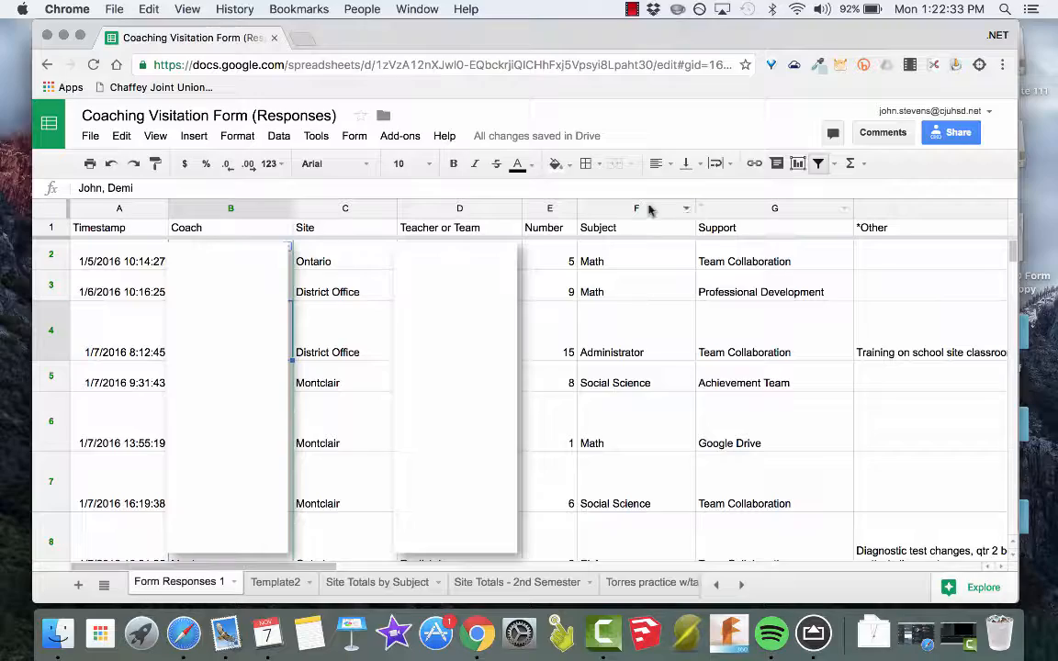
# Look through the form responses to examine their columns and how far the rows of data extend.
pyautogui.scroll(-20, 347, 306)
pyautogui.hscroll(2, 347, 307)
pyautogui.hscroll(-2, 347, 307)
pyautogui.scroll(-20, 347, 307)
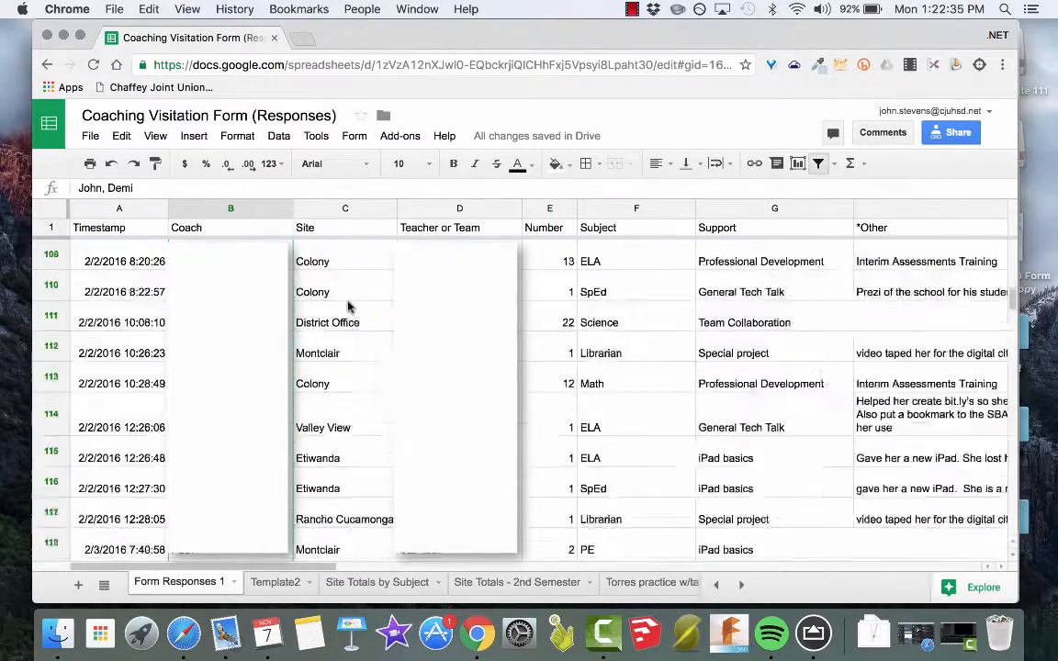
pyautogui.scroll(-10, 347, 307)
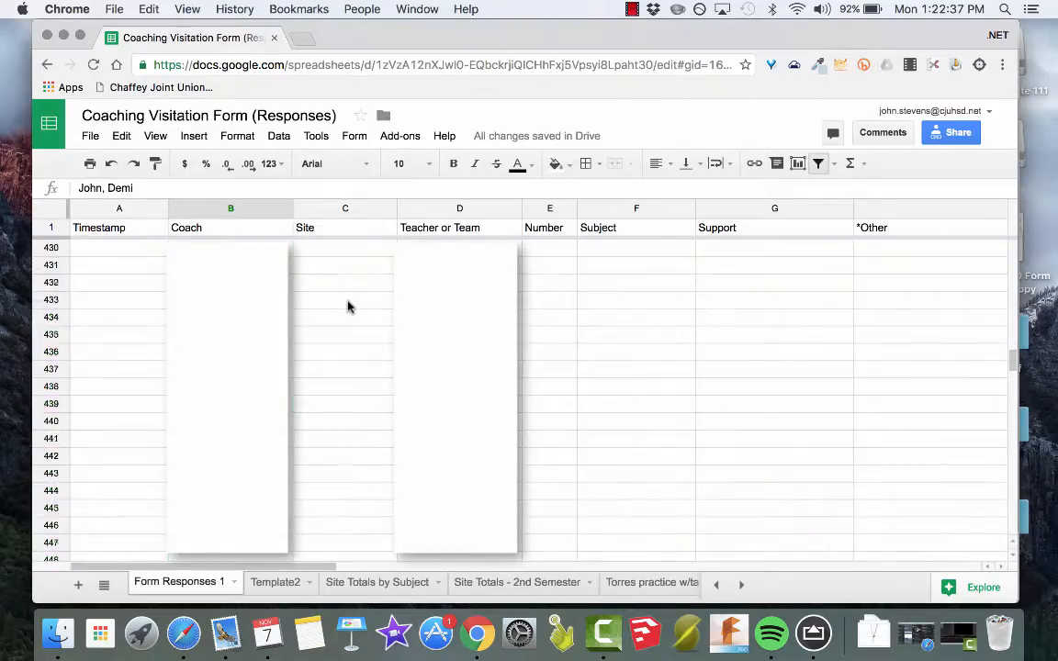
pyautogui.scroll(20, 347, 307)
pyautogui.scroll(20, 347, 307)
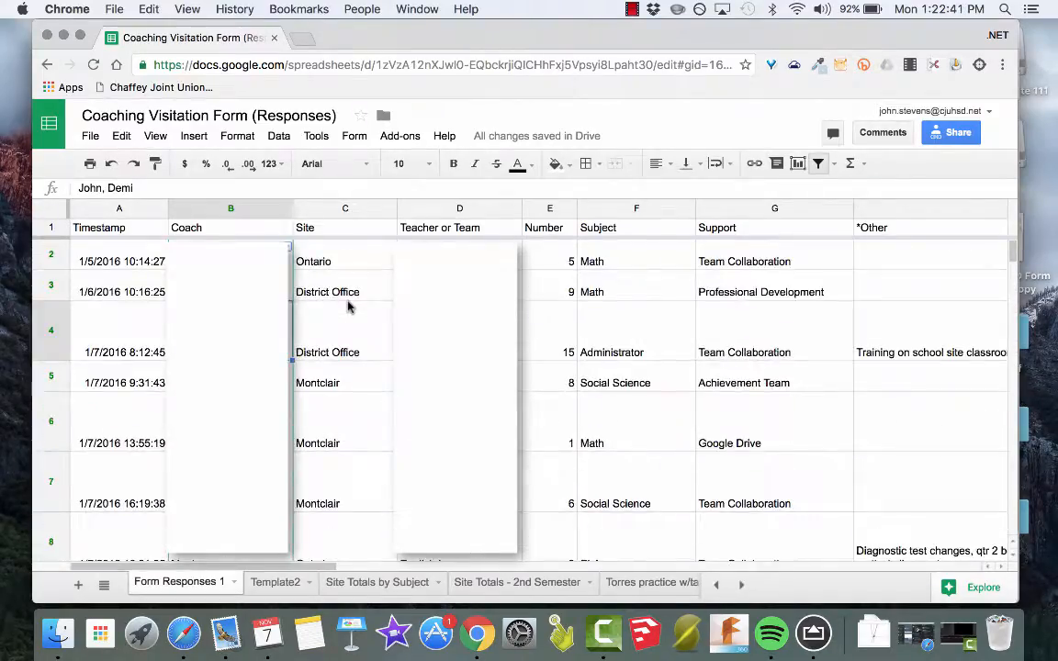
# Create a pivot table on a new sheet from the Form Responses 1 data.
pyautogui.click(90, 234)
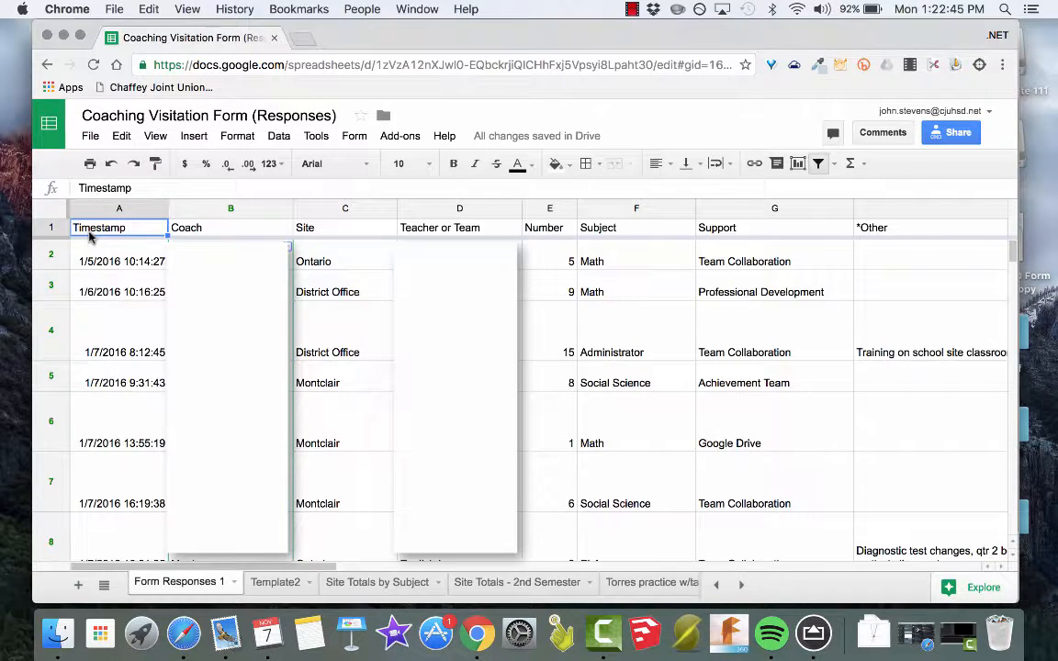
pyautogui.moveTo(89, 234); pyautogui.dragTo(530, 491)
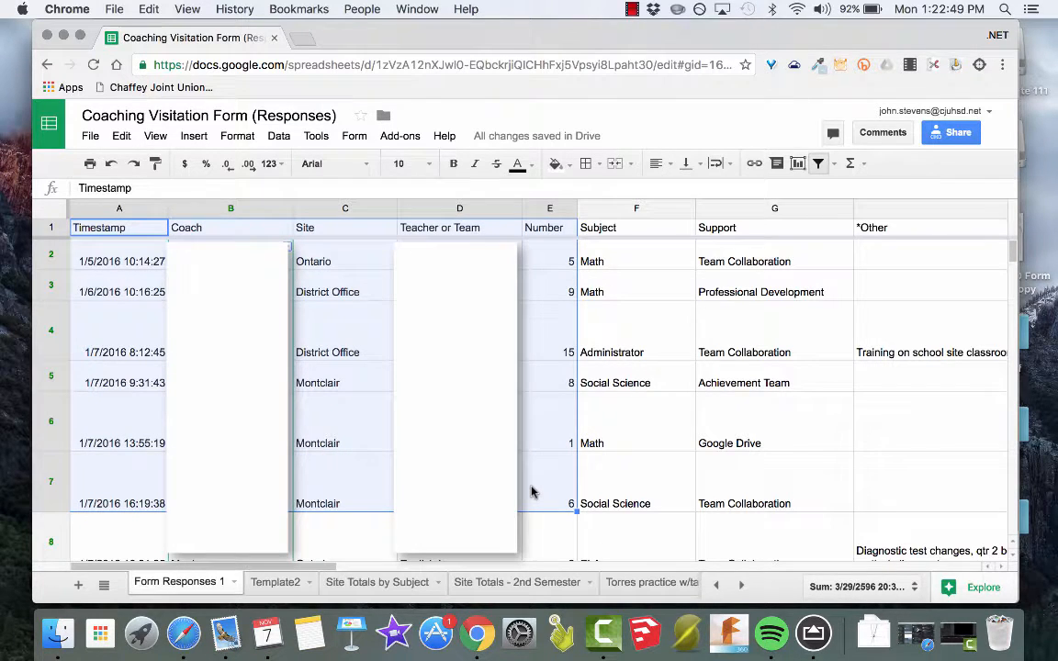
pyautogui.click(110, 232)
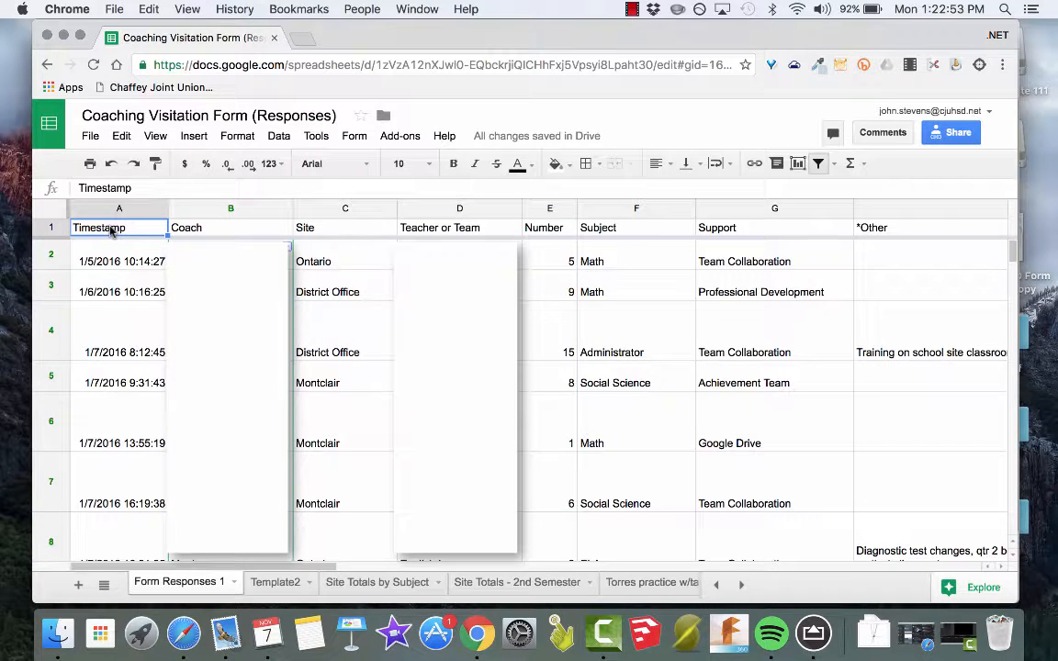
pyautogui.click(279, 137)
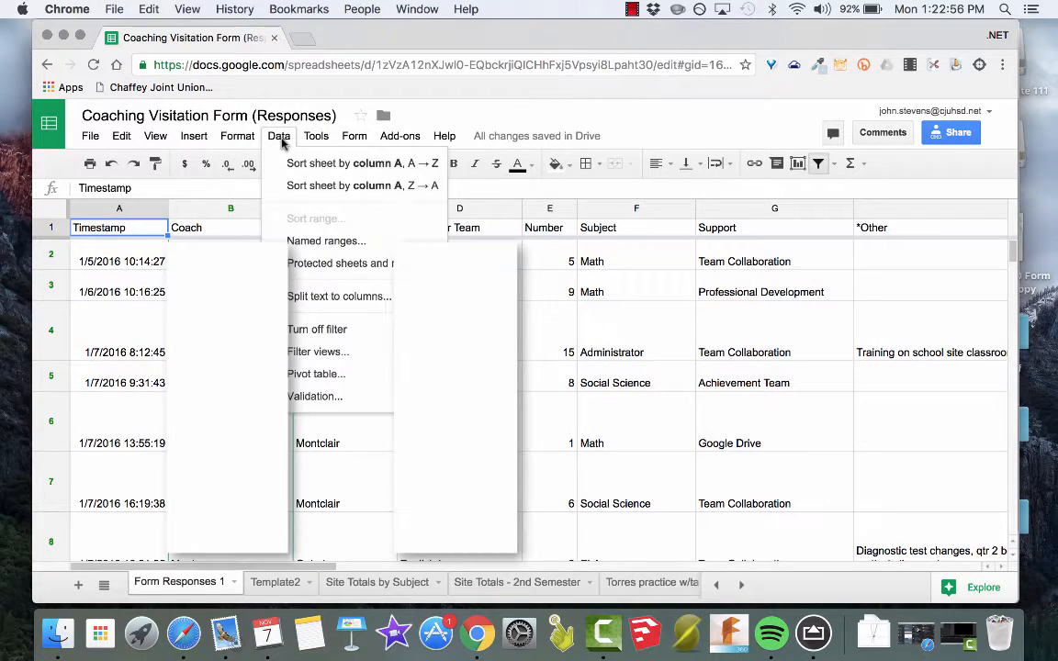
pyautogui.click(316, 373)
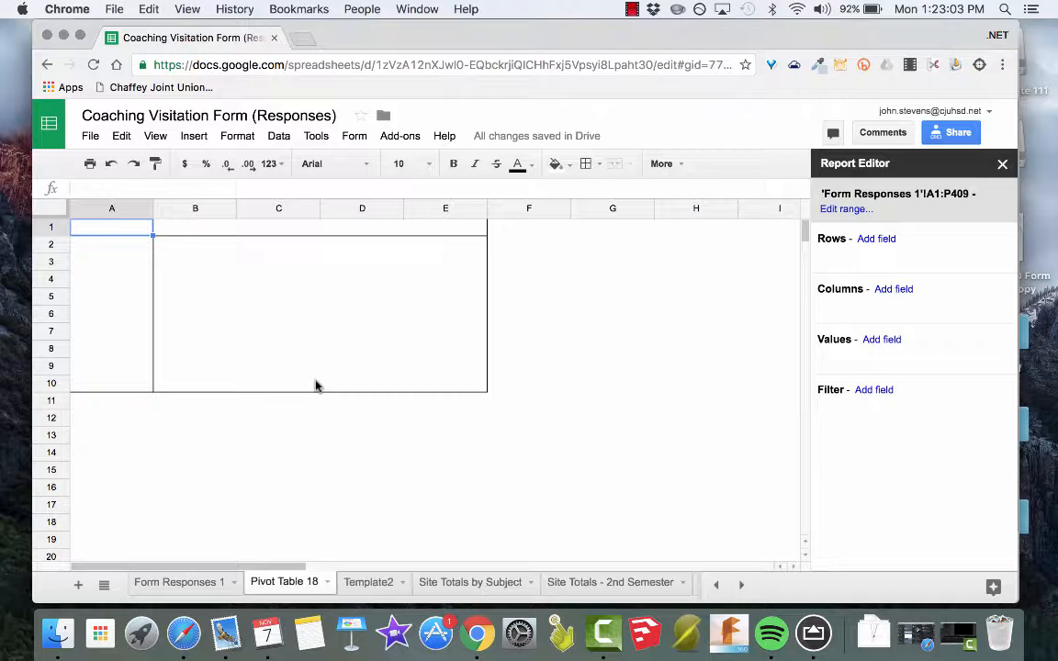
# Select cells outside and inside the empty pivot table to check when the report editor is available.
pyautogui.click(261, 457)
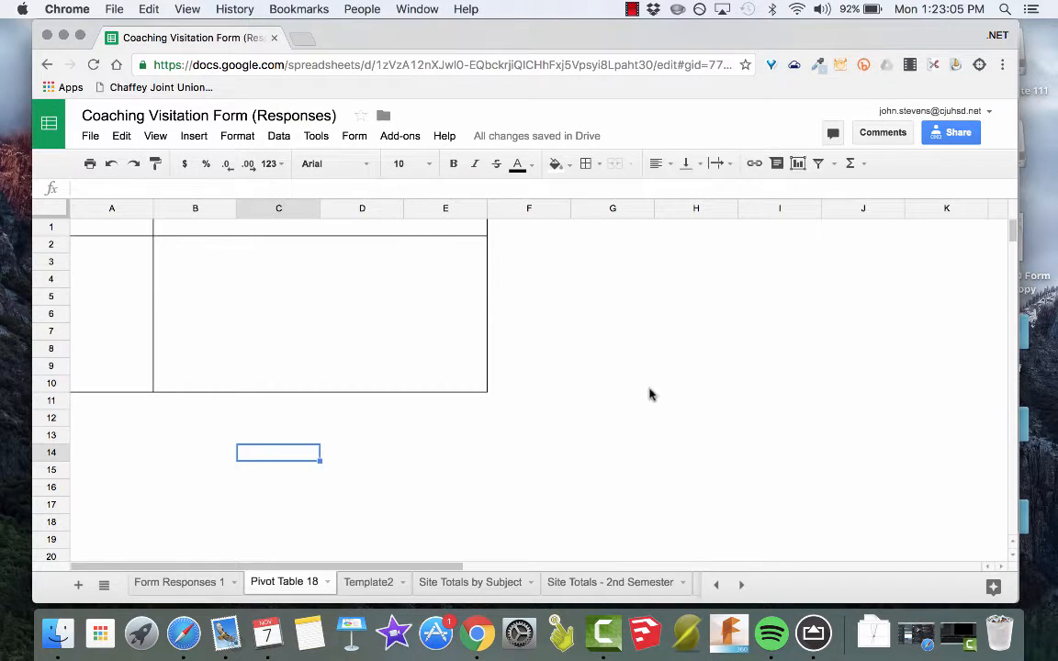
pyautogui.click(694, 381)
pyautogui.click(613, 295)
pyautogui.click(524, 337)
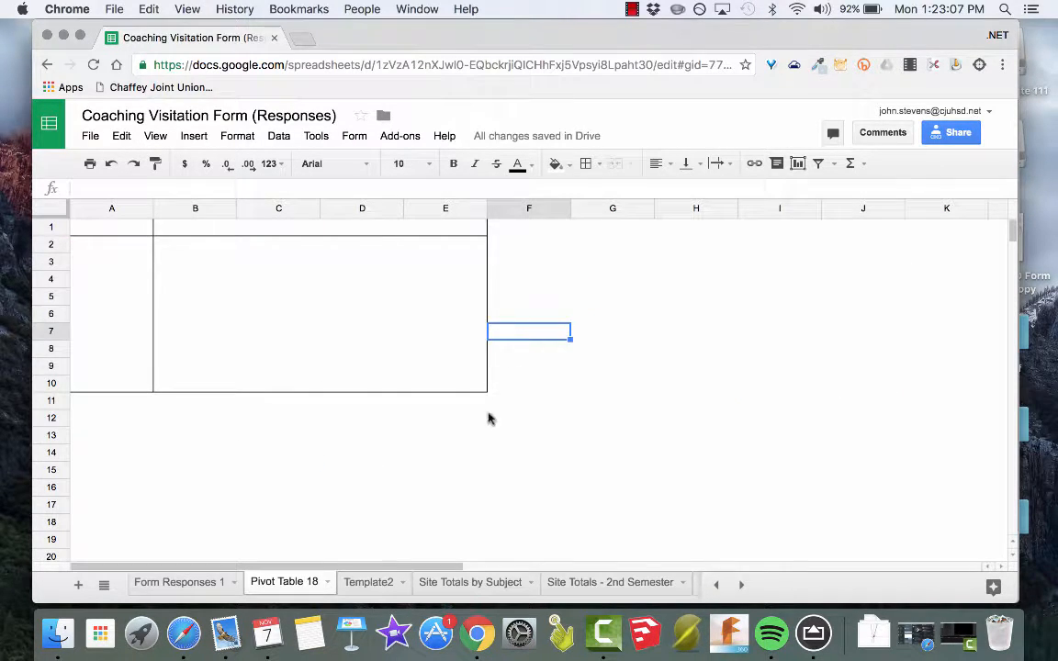
pyautogui.click(455, 490)
pyautogui.click(278, 433)
pyautogui.click(285, 315)
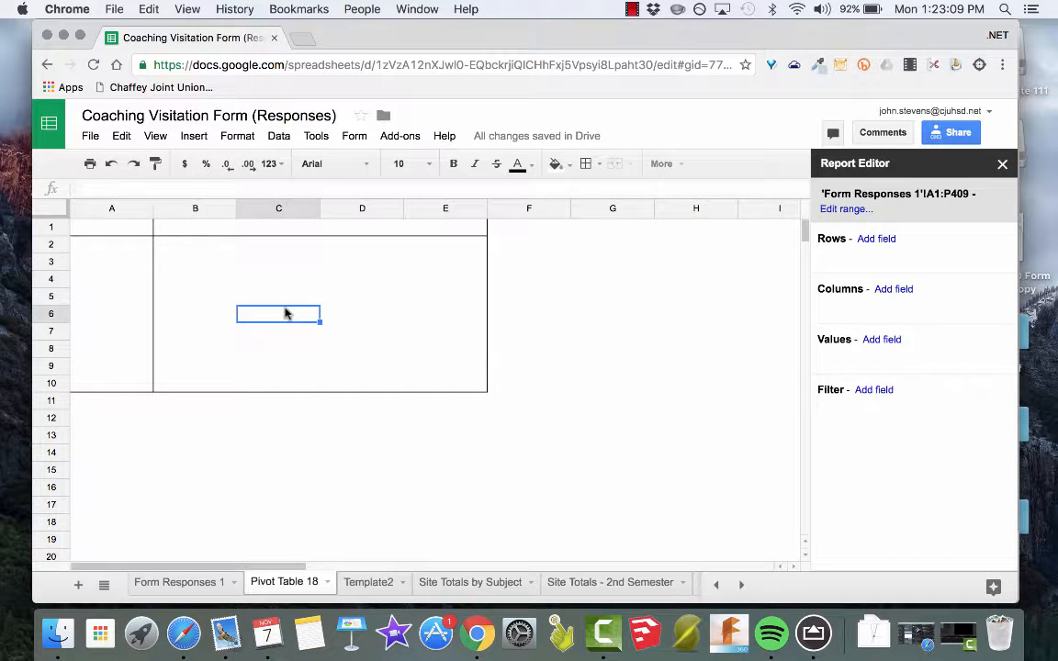
pyautogui.click(454, 230)
pyautogui.click(459, 329)
pyautogui.click(183, 315)
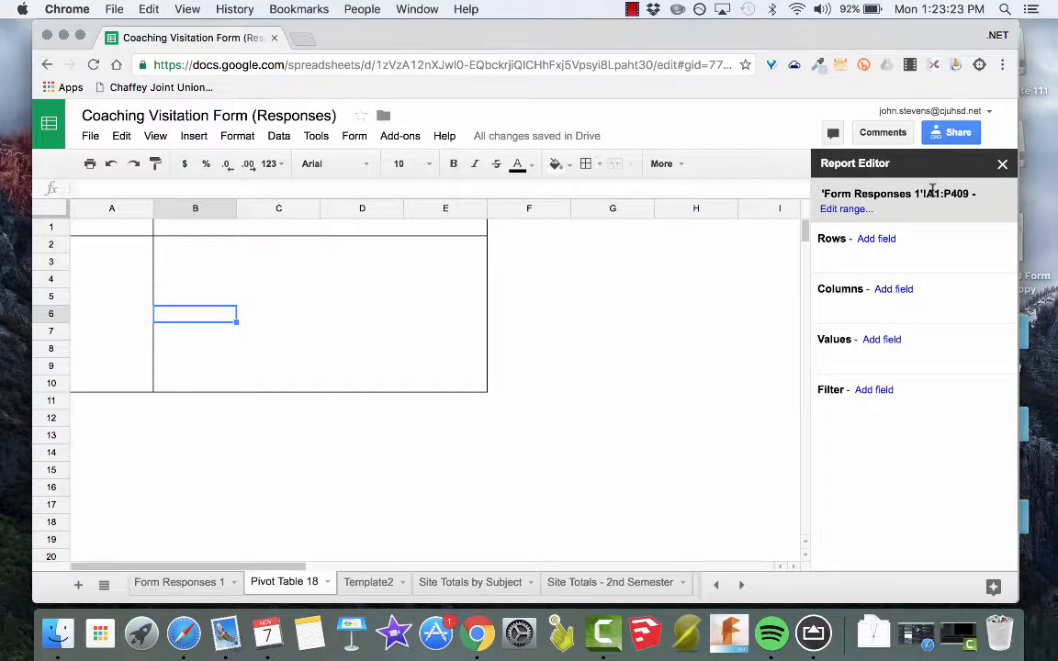
# Group the pivot table rows by Site in ascending order, with totals shown.
pyautogui.click(877, 240)
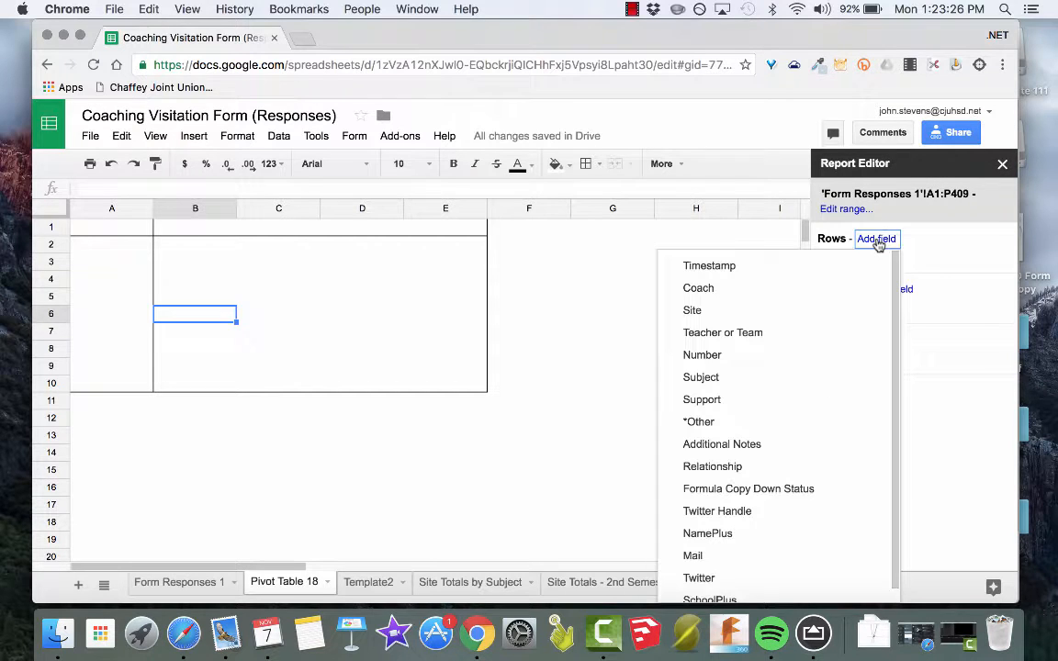
pyautogui.click(822, 310)
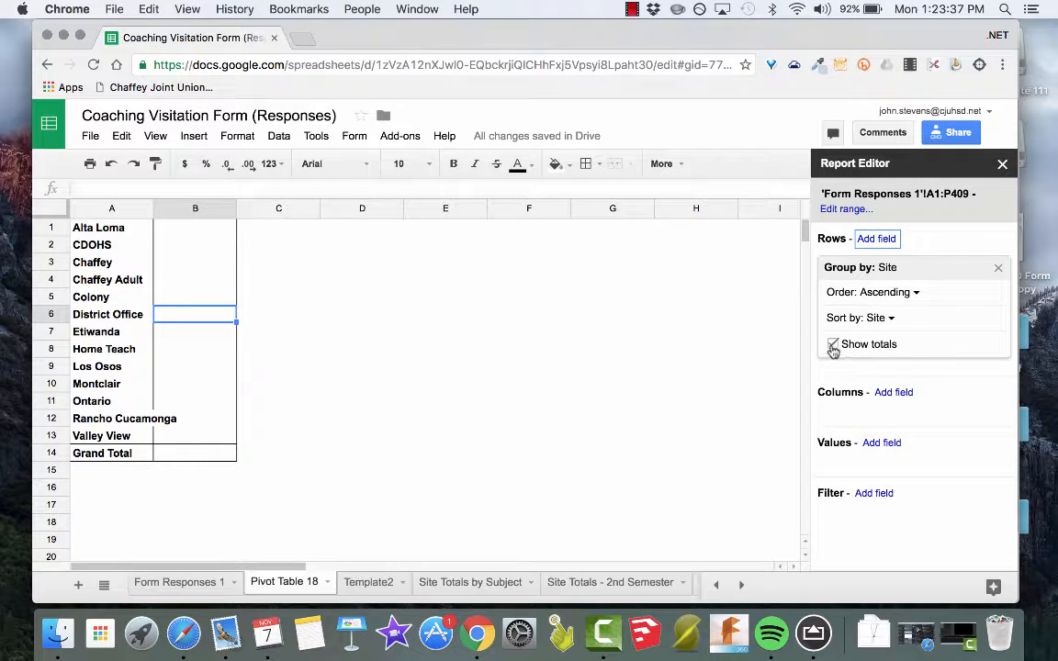
pyautogui.click(833, 346)
pyautogui.click(833, 346)
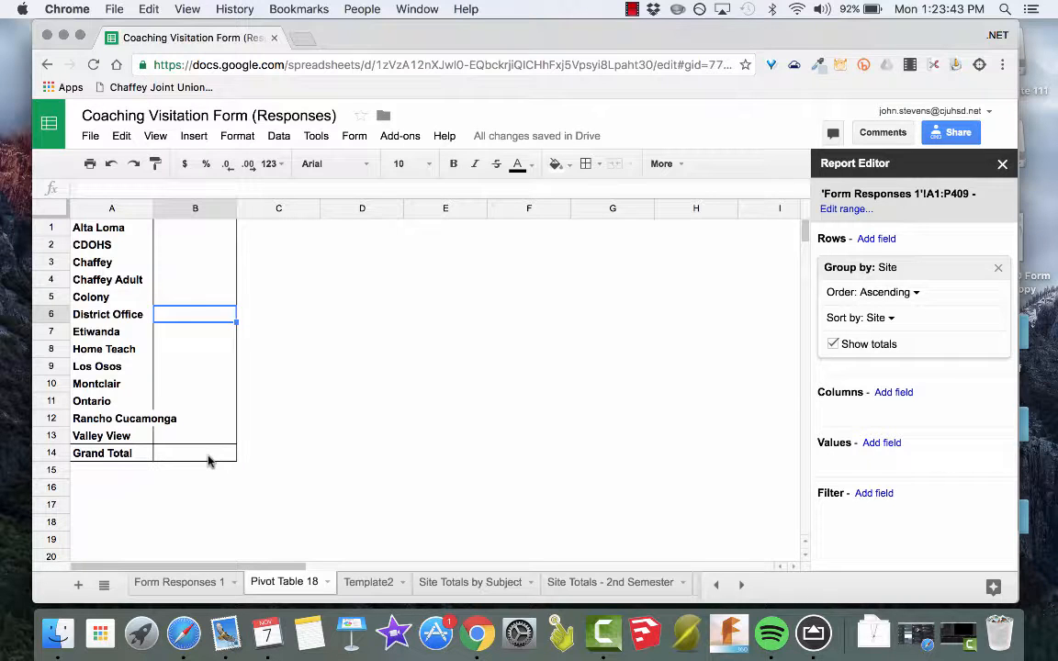
# Add Site as the pivot table's value field and summarize it by COUNTA.
pyautogui.click(878, 444)
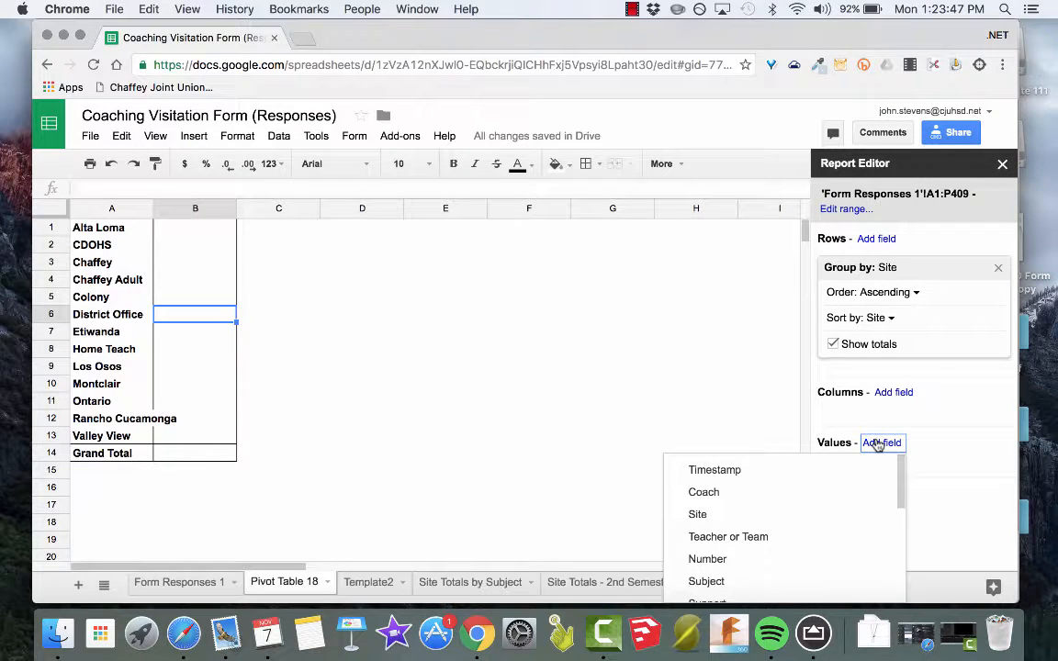
pyautogui.click(789, 516)
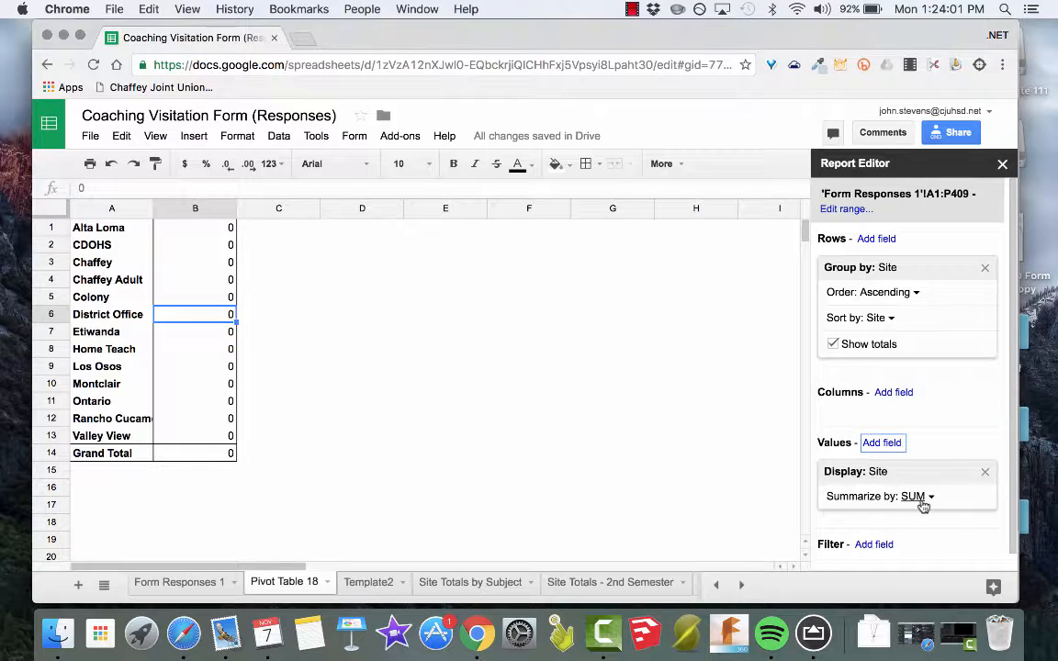
pyautogui.click(95, 268)
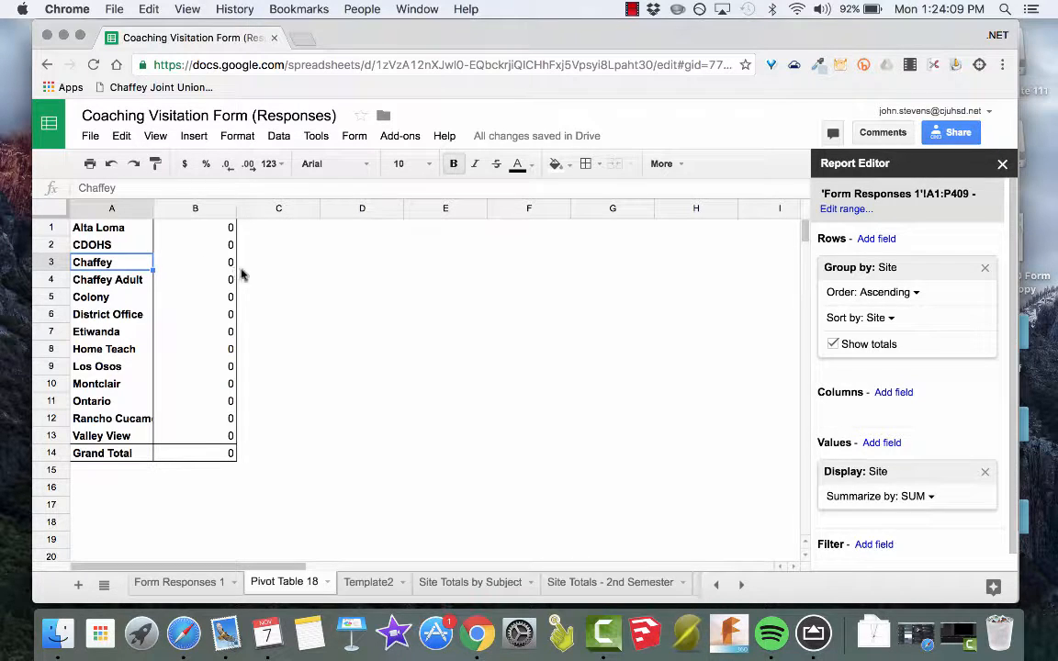
pyautogui.click(919, 499)
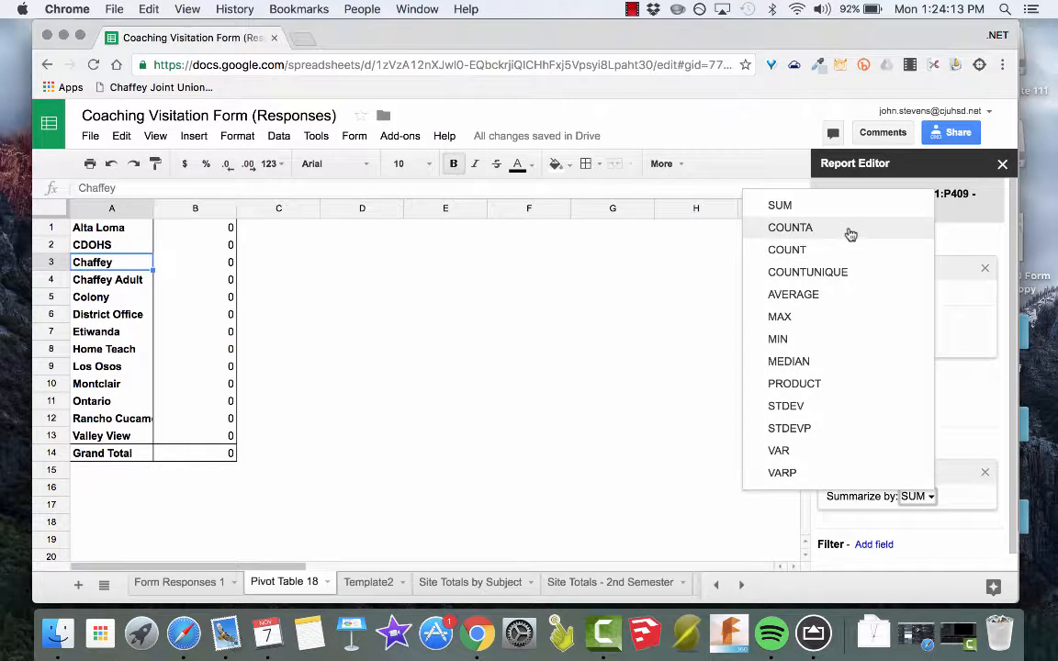
pyautogui.click(850, 235)
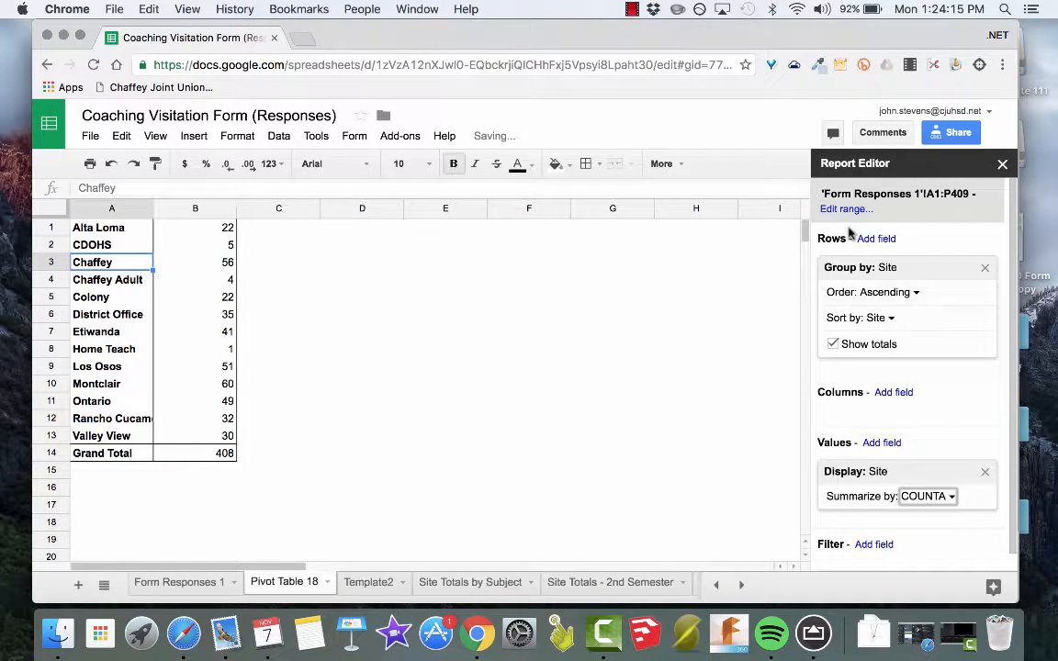
# Check the visit counts for the Chaffey, Chaffey Adult and Colony sites.
pyautogui.click(220, 265)
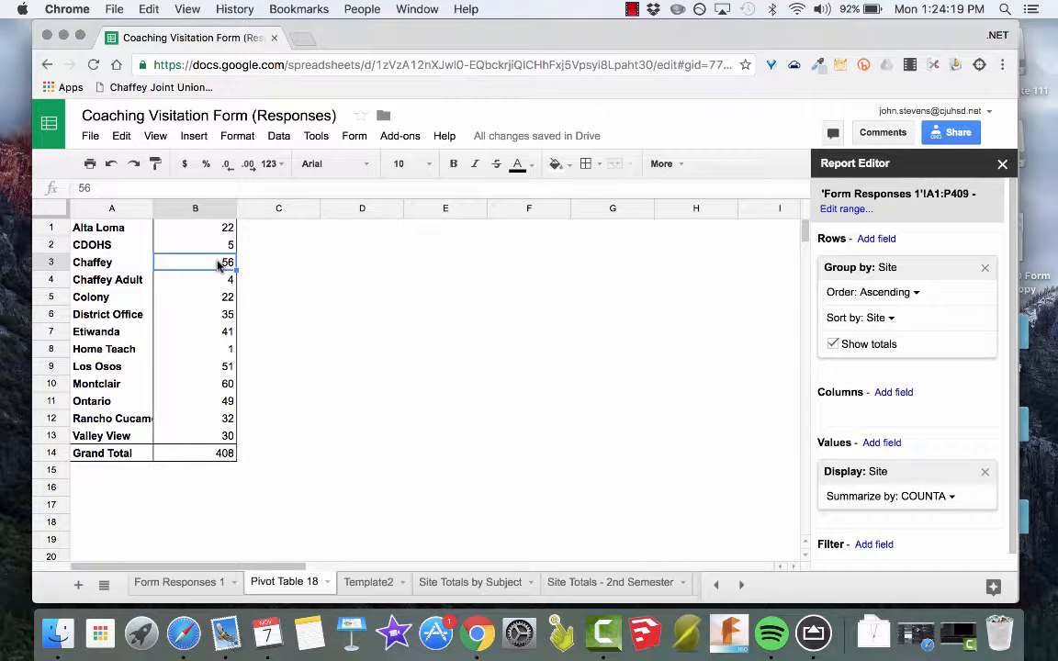
pyautogui.click(117, 268)
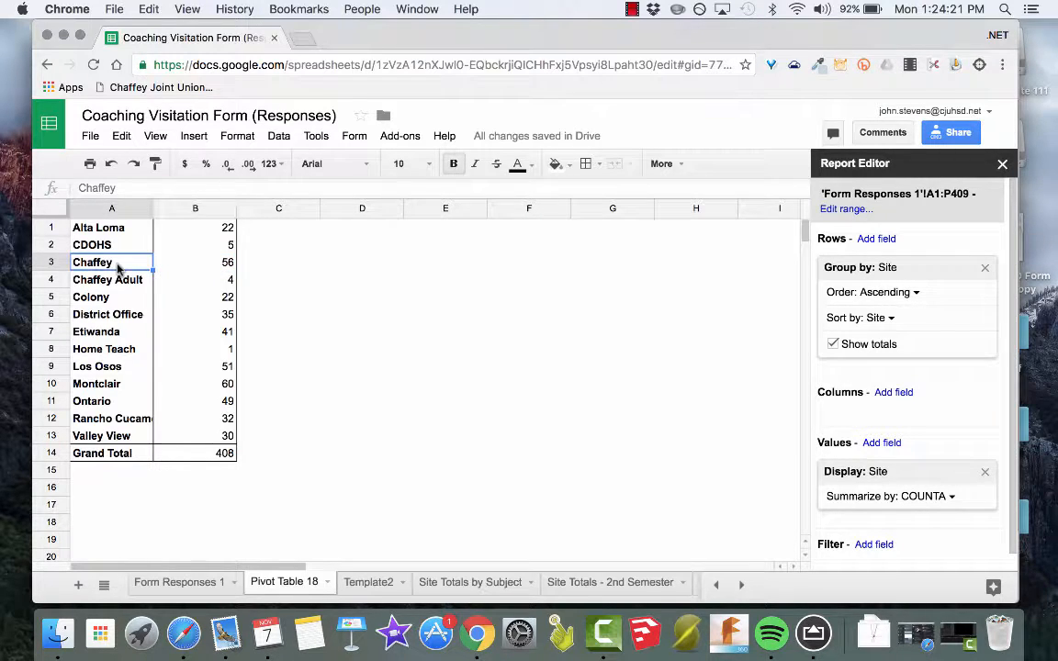
pyautogui.click(193, 278)
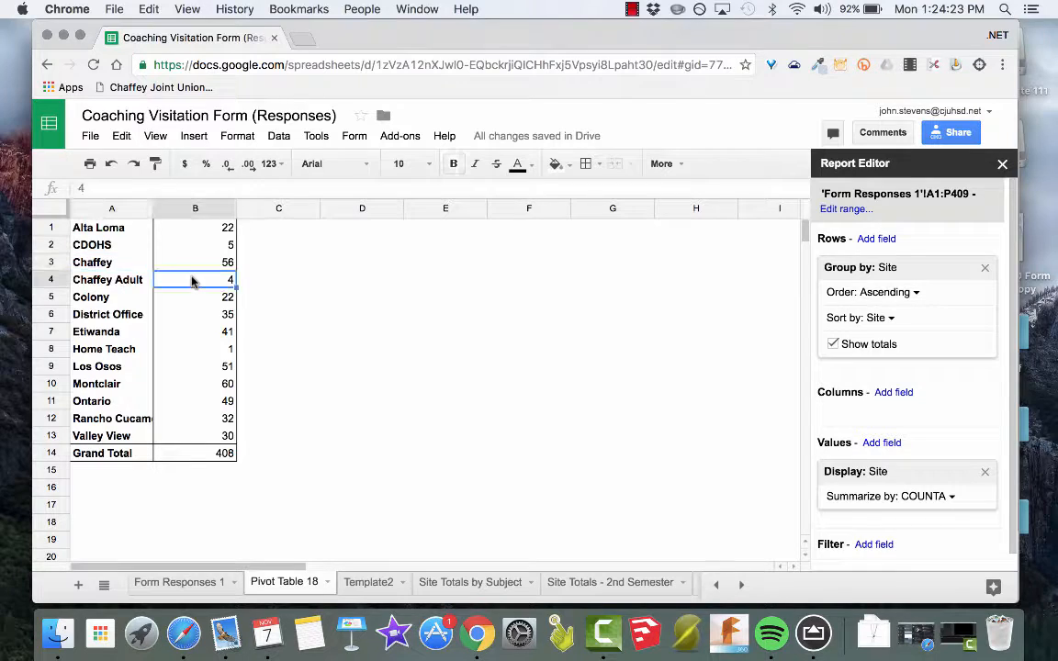
pyautogui.click(204, 301)
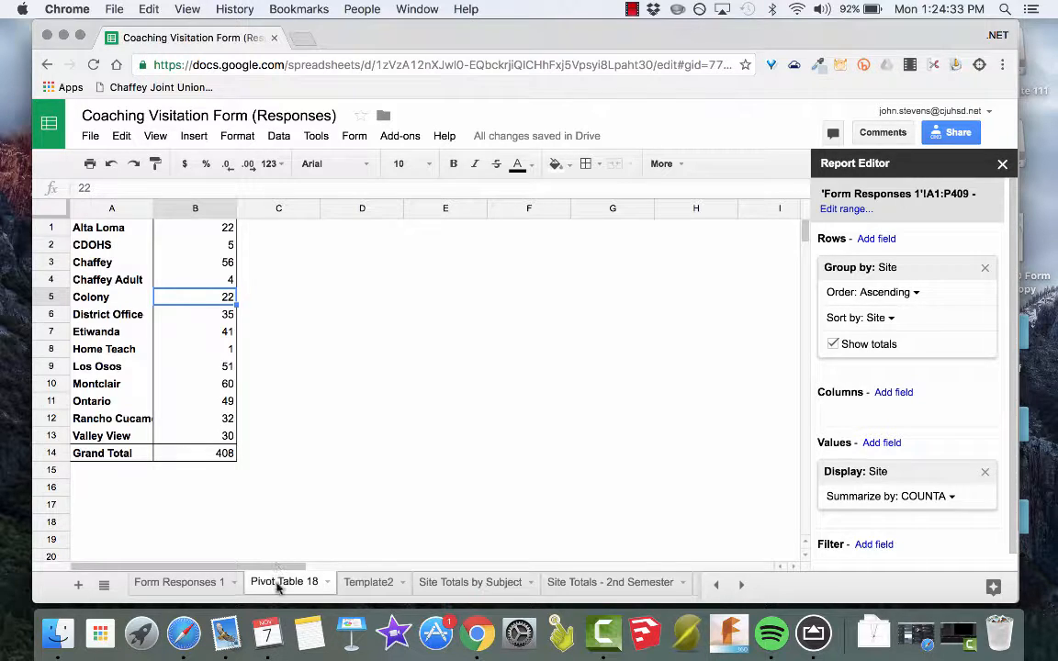
# Rename the pivot table sheet as "Sample Data in Pivot Table".
pyautogui.doubleClick(301, 584)
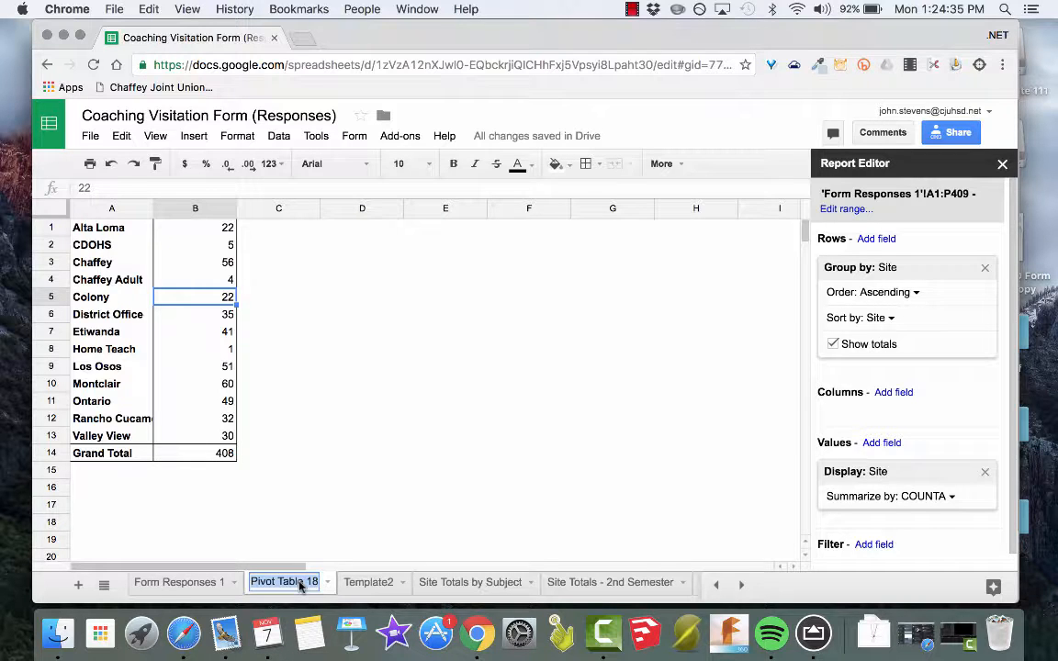
pyautogui.write('Sample Da')
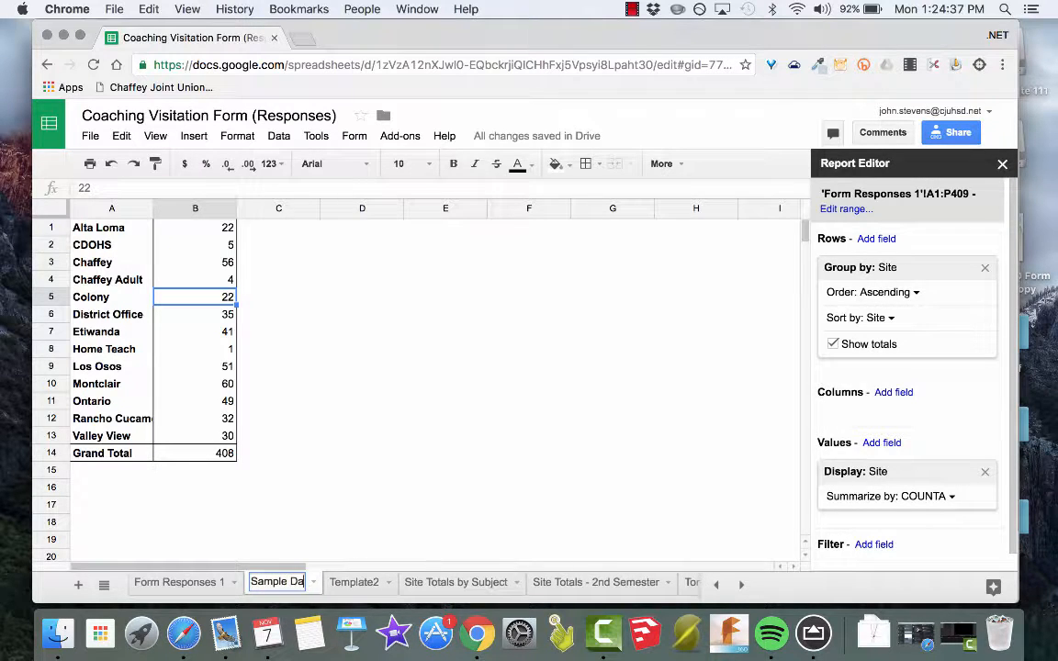
pyautogui.press('BackSpace')
pyautogui.press('BackSpace')
pyautogui.write('Data')
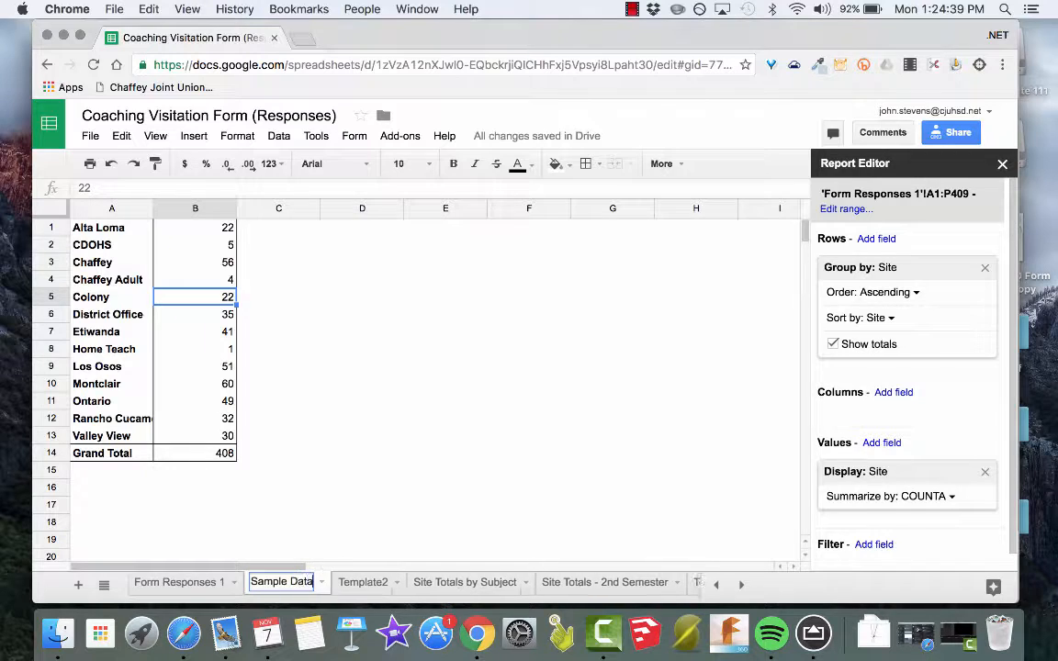
pyautogui.write(' in Pivot Table')
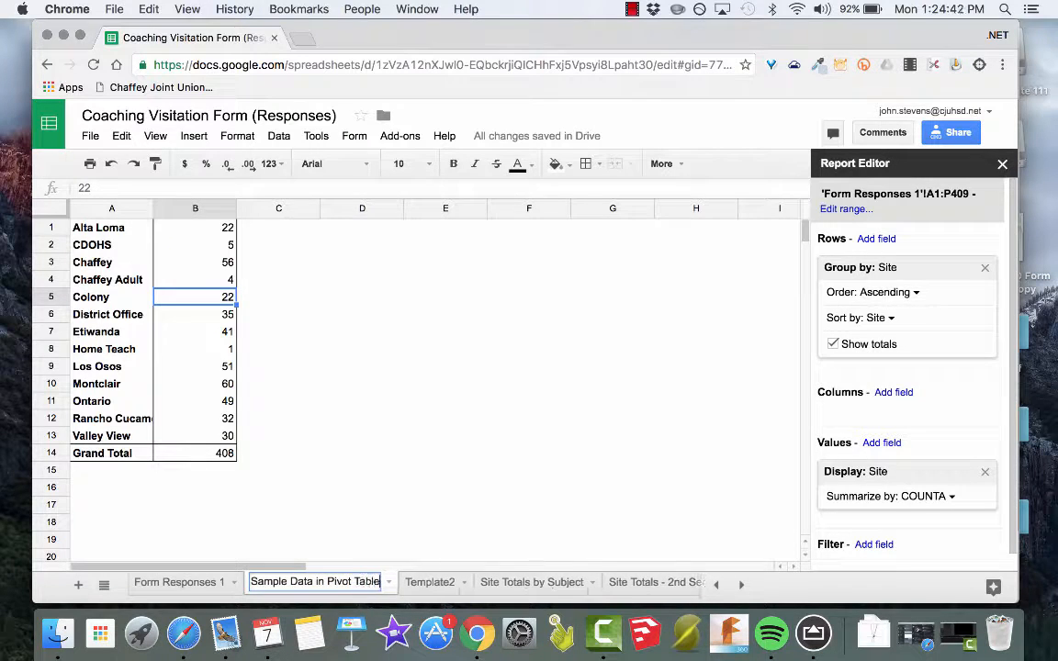
pyautogui.press('Return')
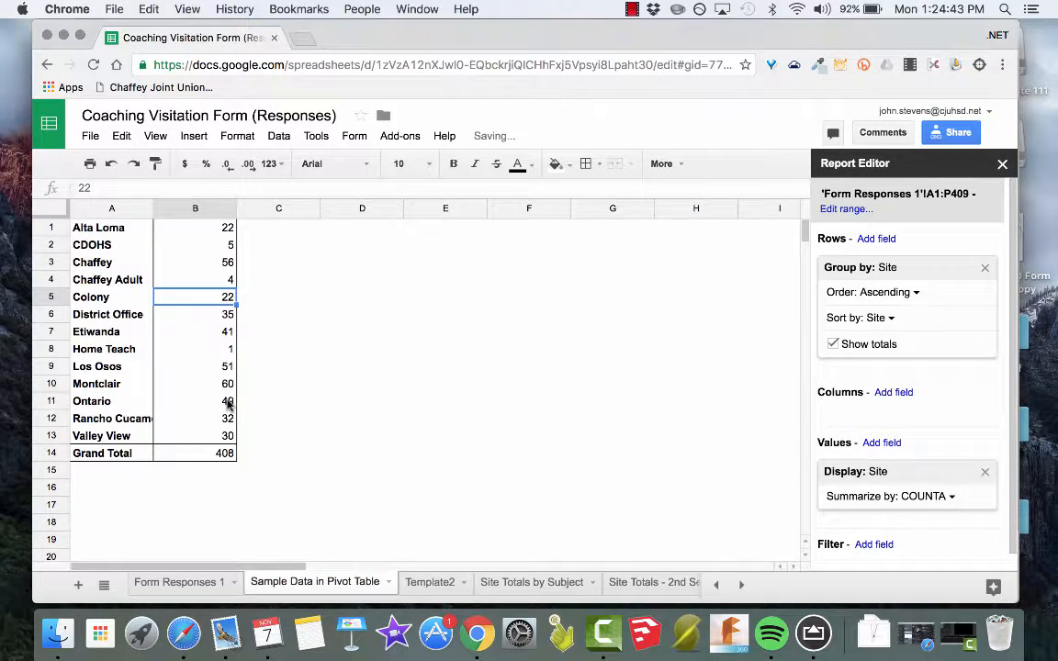
# Add Subject as a second row grouping under Site and check Alta Loma's Math count.
pyautogui.click(228, 402)
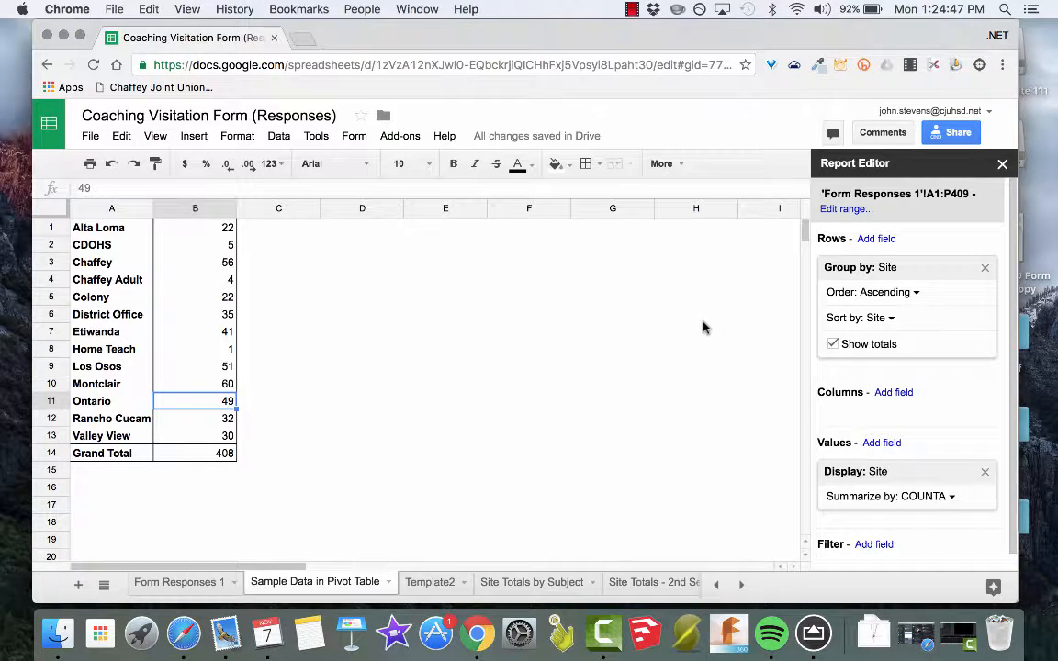
pyautogui.click(877, 240)
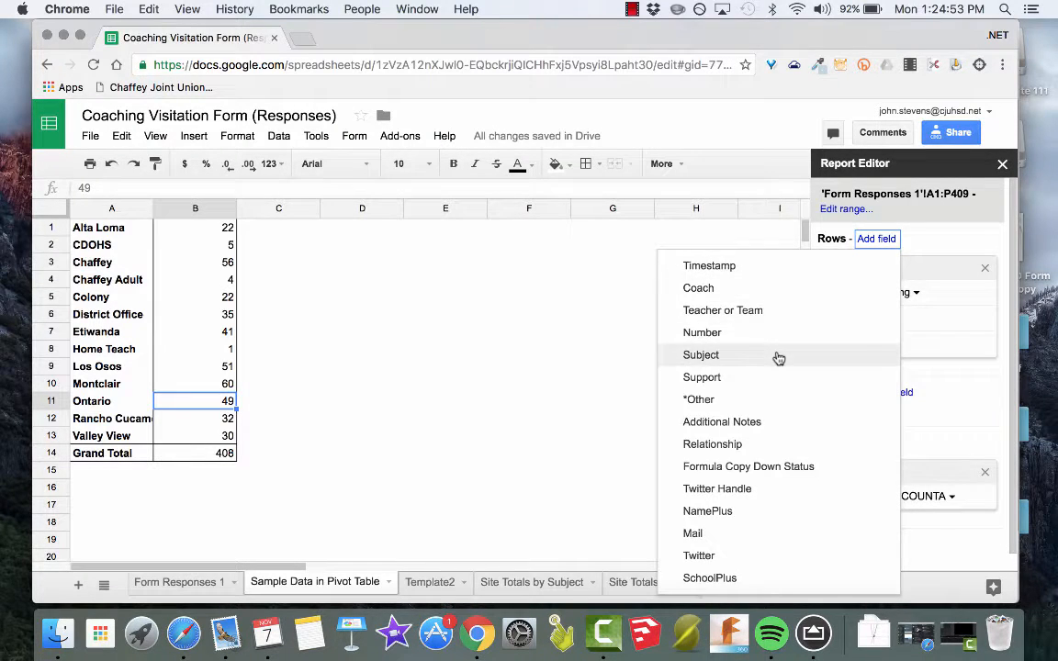
pyautogui.click(778, 357)
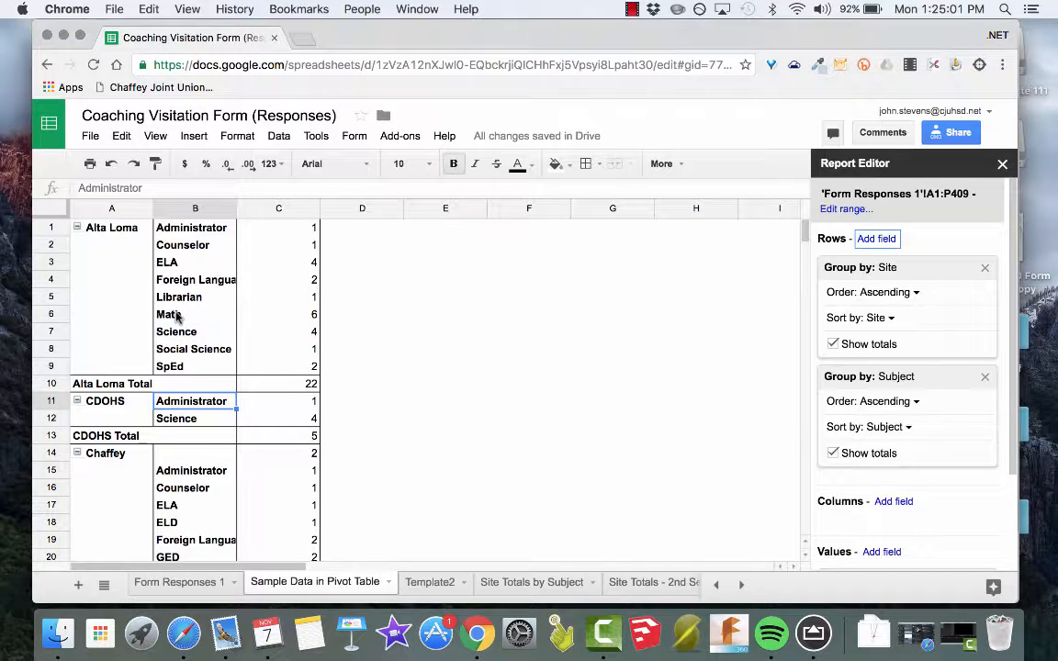
pyautogui.click(178, 316)
pyautogui.click(310, 320)
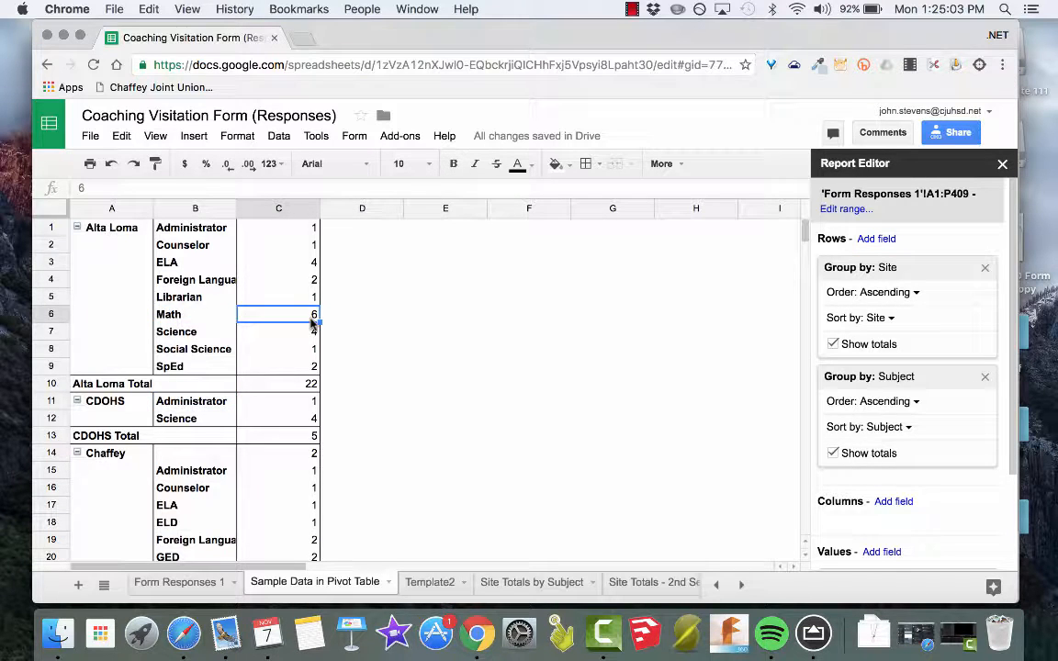
# Collapse the subject breakdown of every site group in the pivot table, from Alta Loma through Valley View, leaving only the site total rows.
pyautogui.click(79, 230)
pyautogui.click(78, 245)
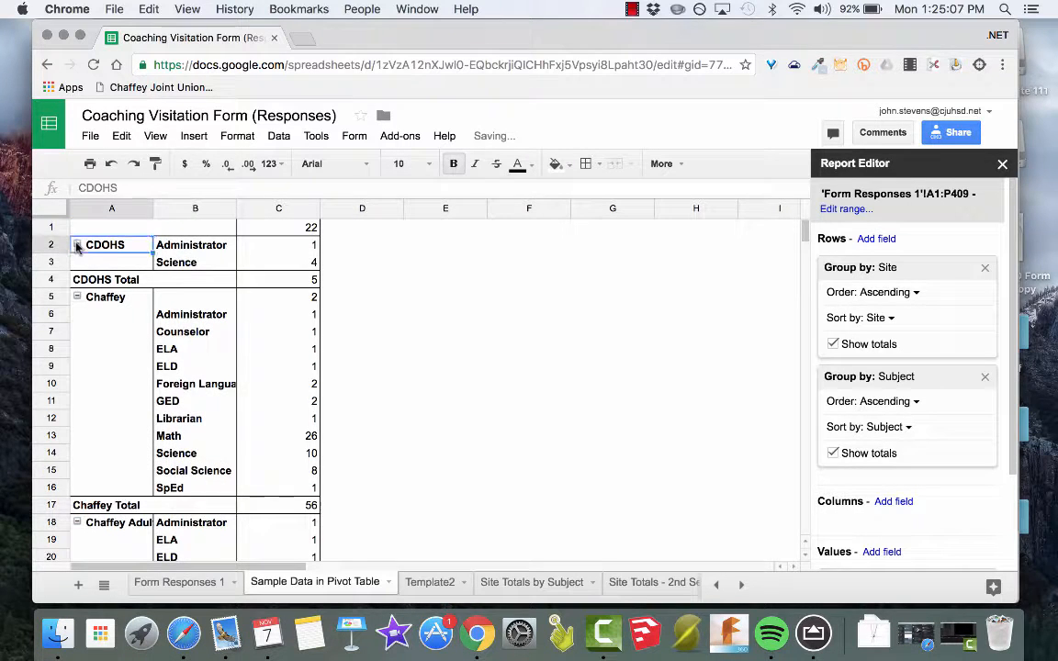
pyautogui.click(77, 263)
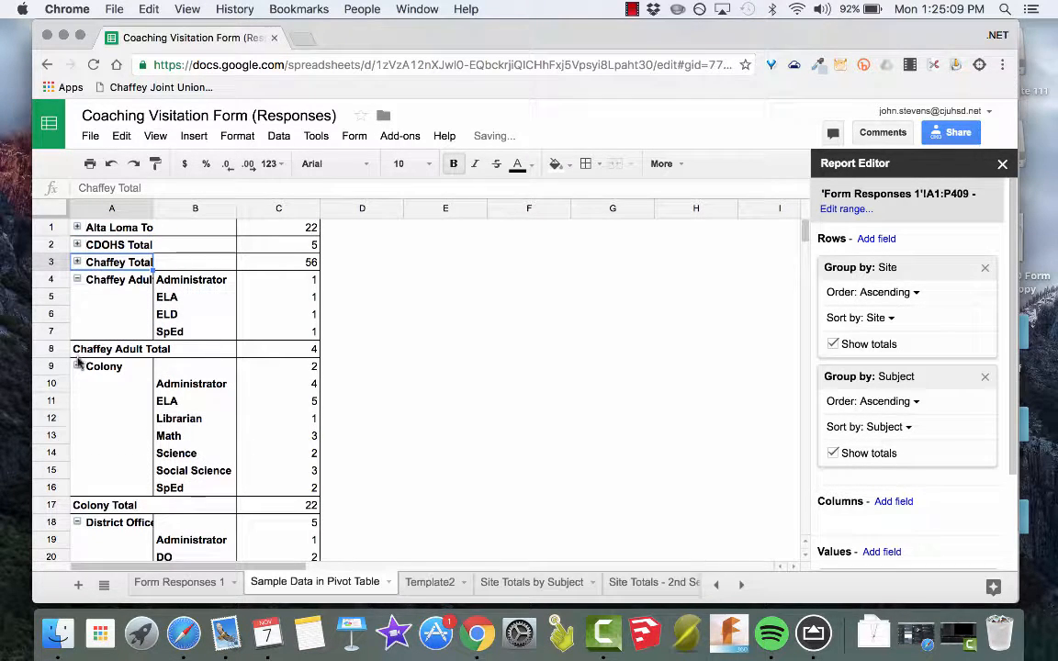
pyautogui.click(76, 367)
pyautogui.scroll(-1, 83, 349)
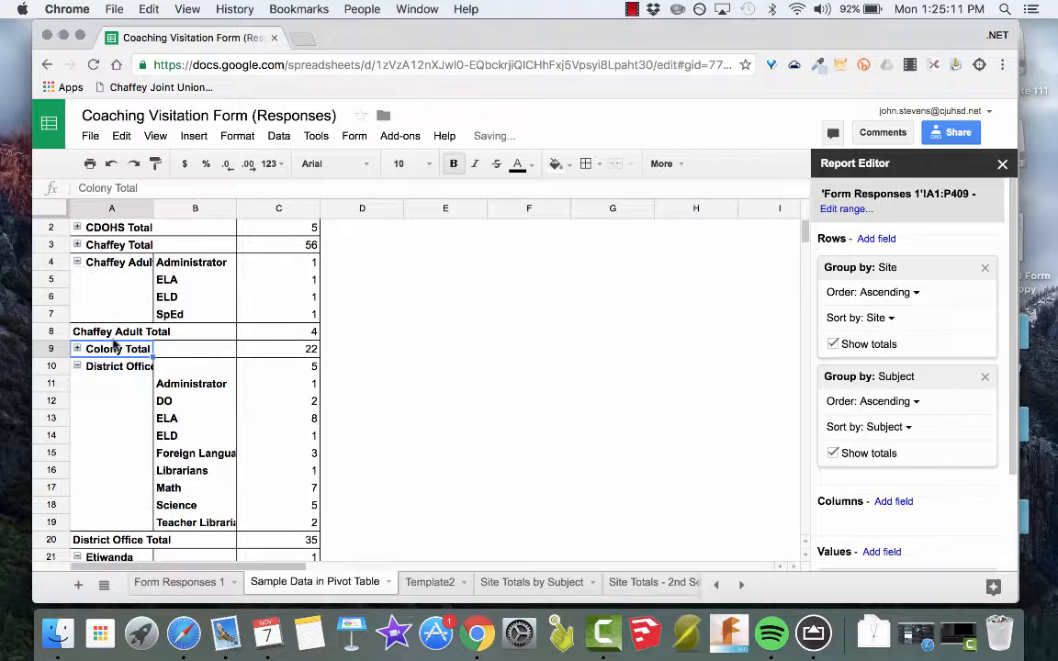
pyautogui.click(78, 263)
pyautogui.click(77, 297)
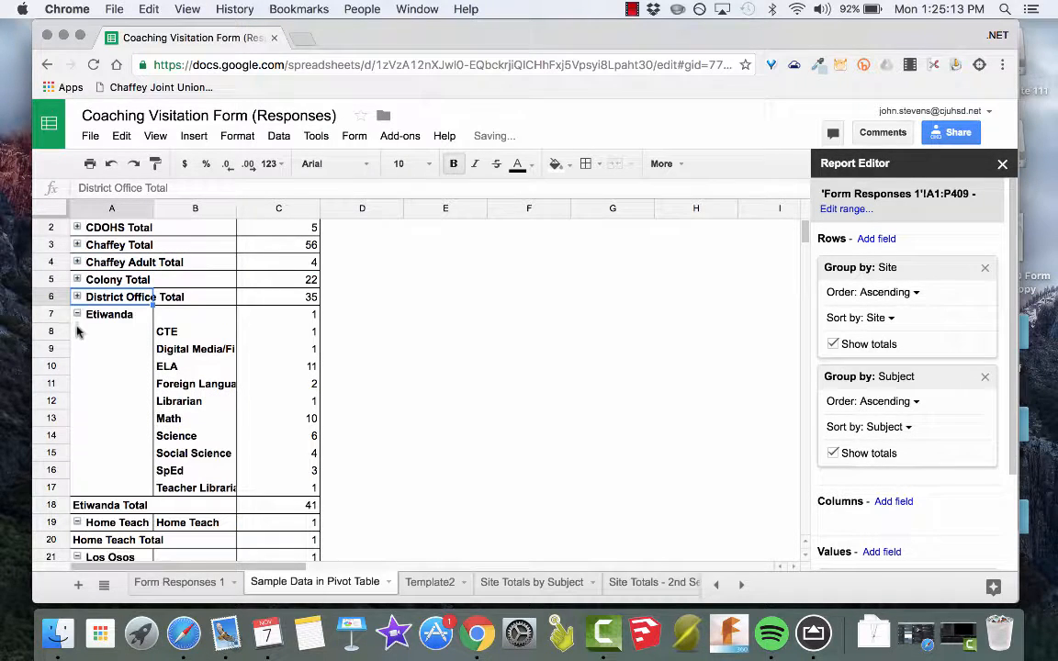
pyautogui.click(77, 314)
pyautogui.click(77, 331)
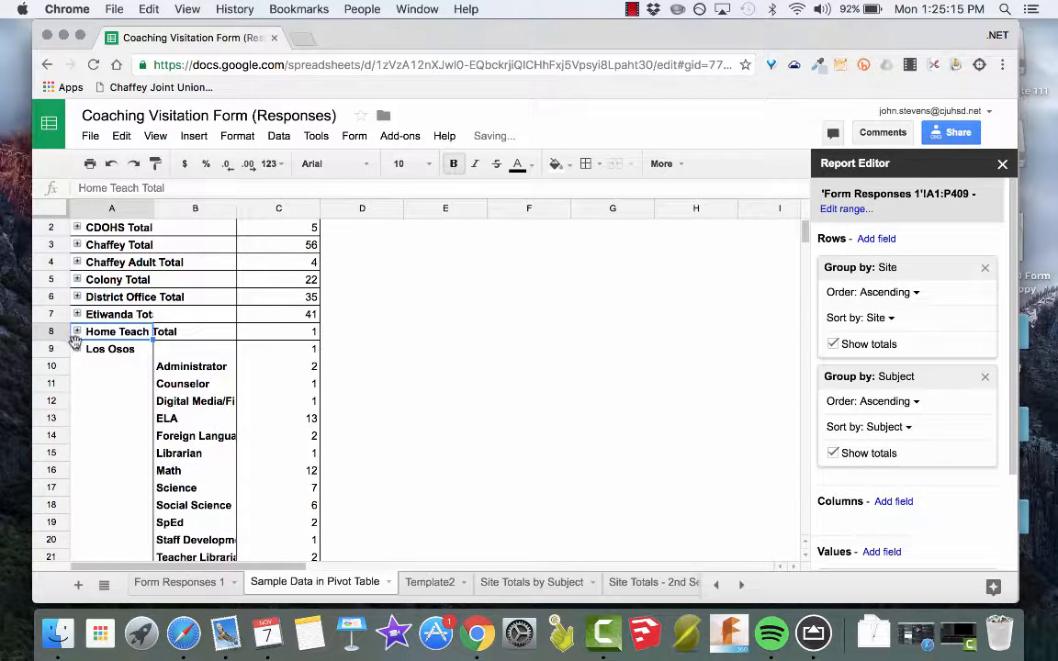
pyautogui.click(77, 350)
pyautogui.click(77, 367)
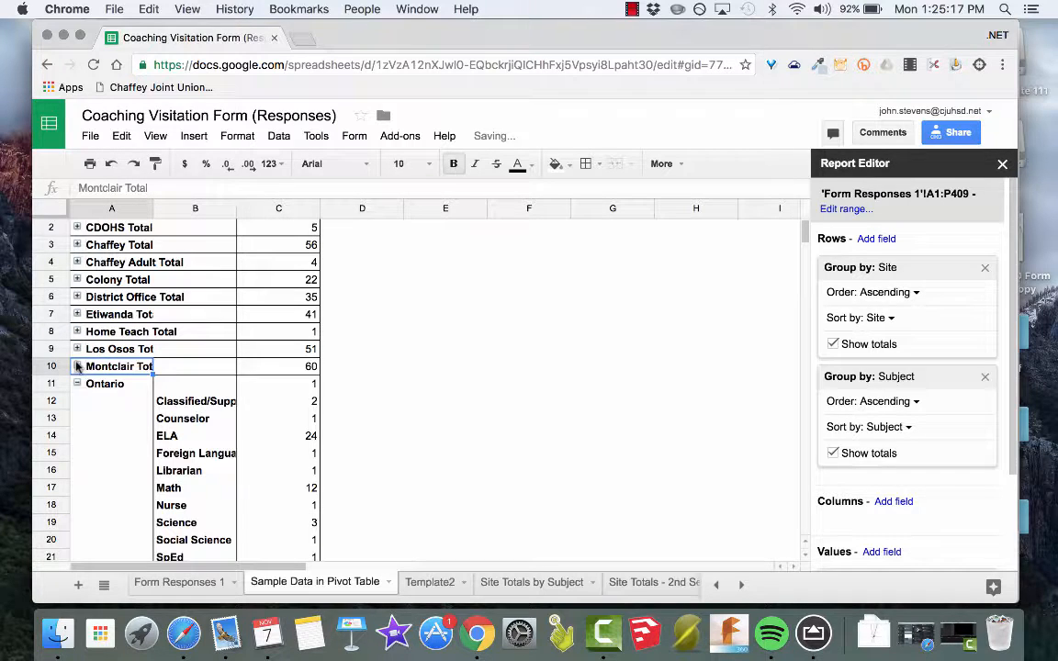
pyautogui.click(77, 384)
pyautogui.click(77, 401)
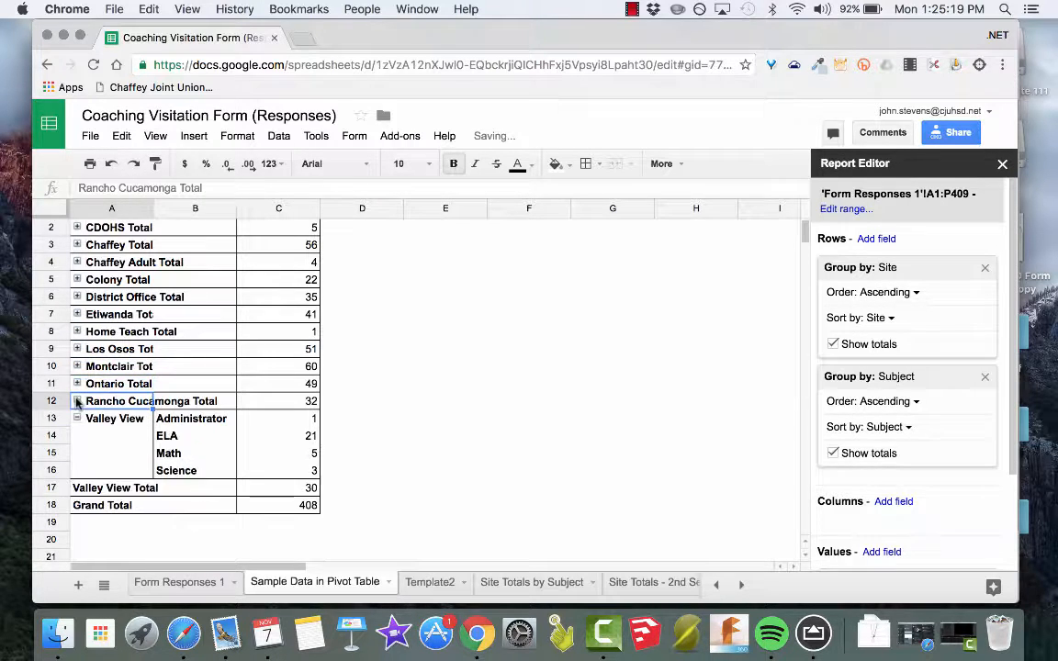
pyautogui.click(77, 419)
pyautogui.scroll(1, 244, 437)
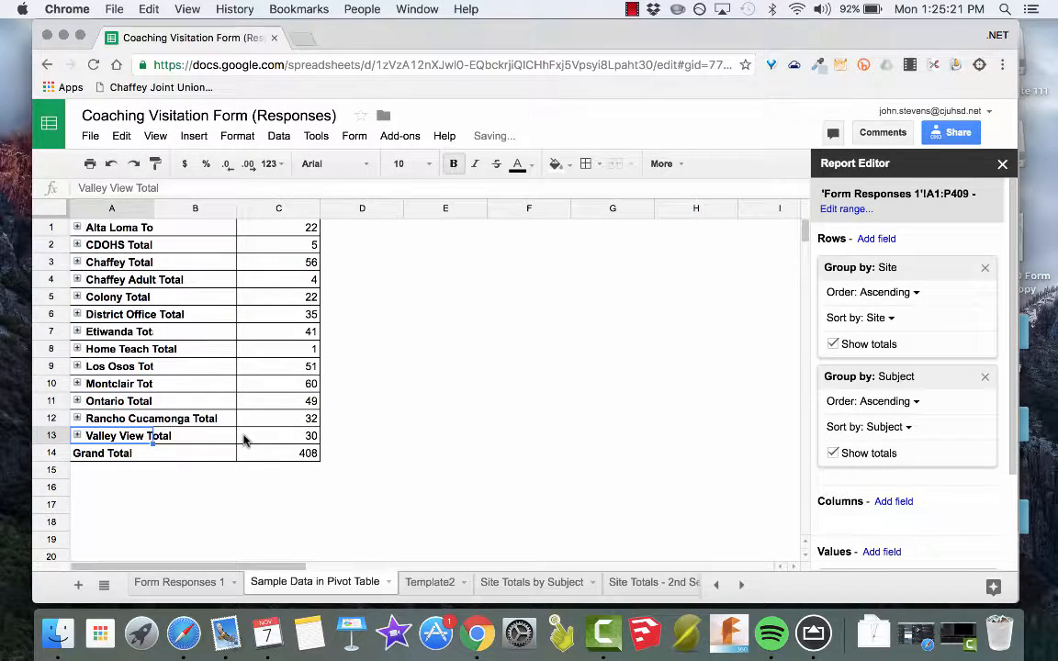
# Expand the Etiwanda site group to show its visits broken down by subject.
pyautogui.click(77, 331)
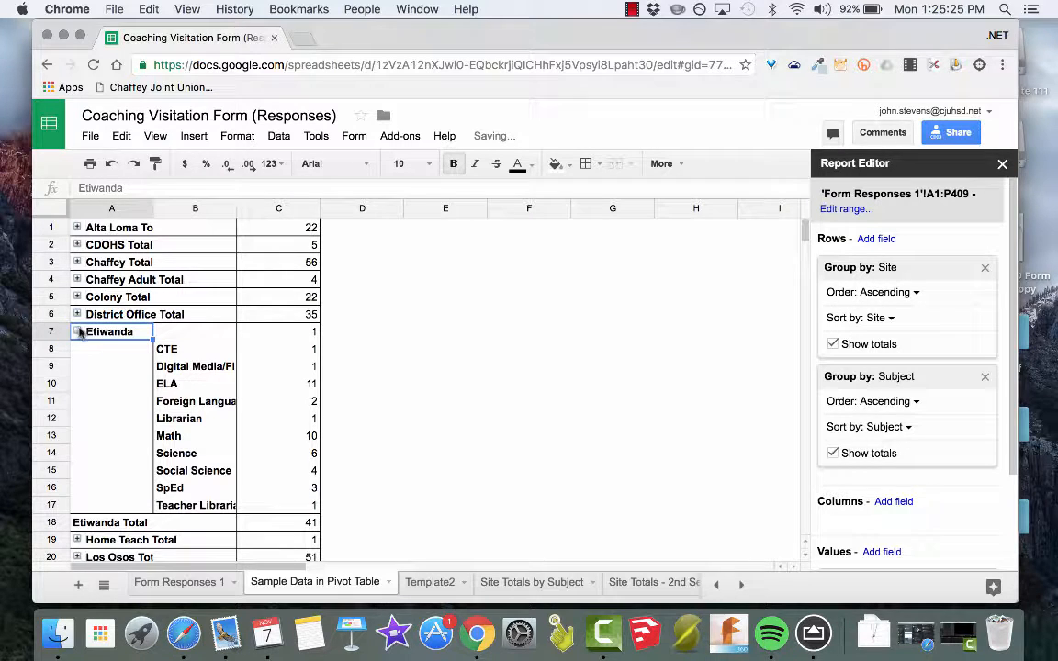